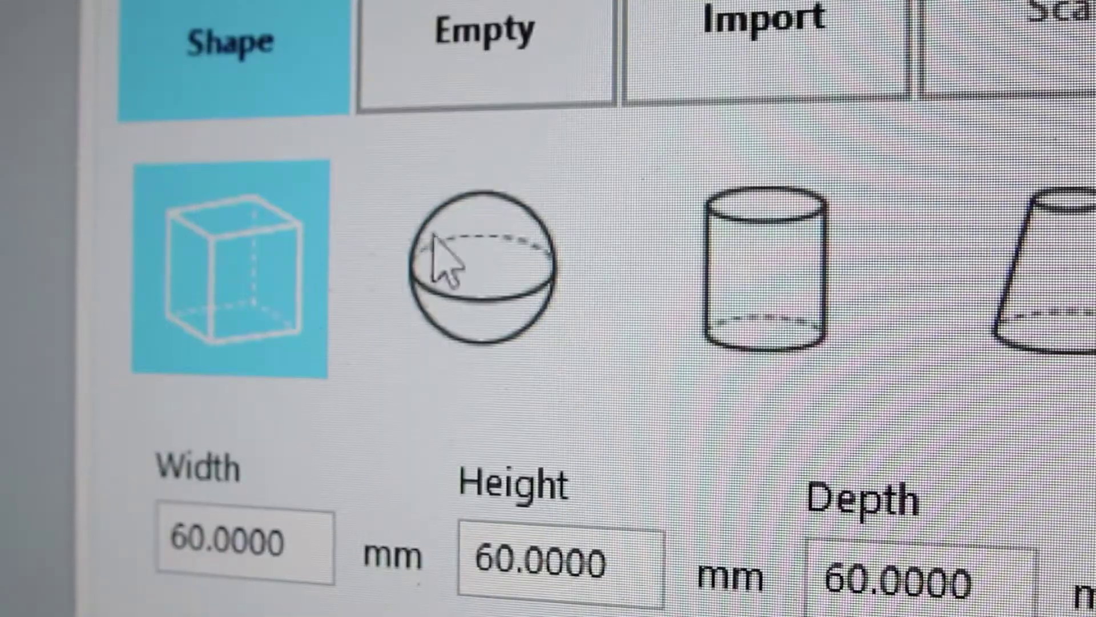
# - Choose the sphere shape for the new 60 mm diameter model
pyautogui.click(441, 257)
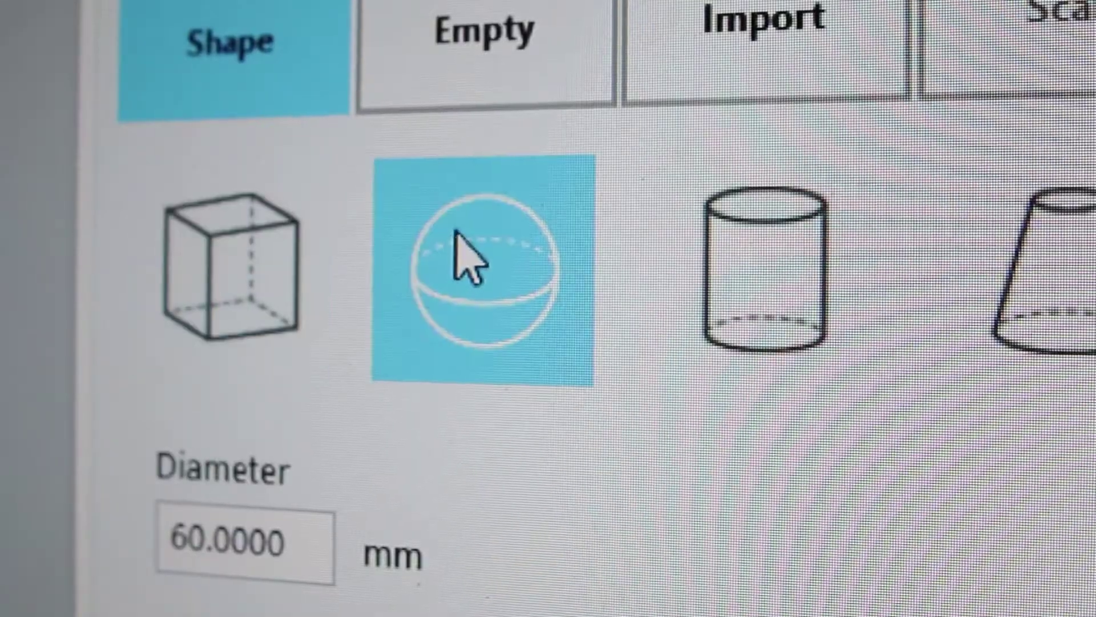